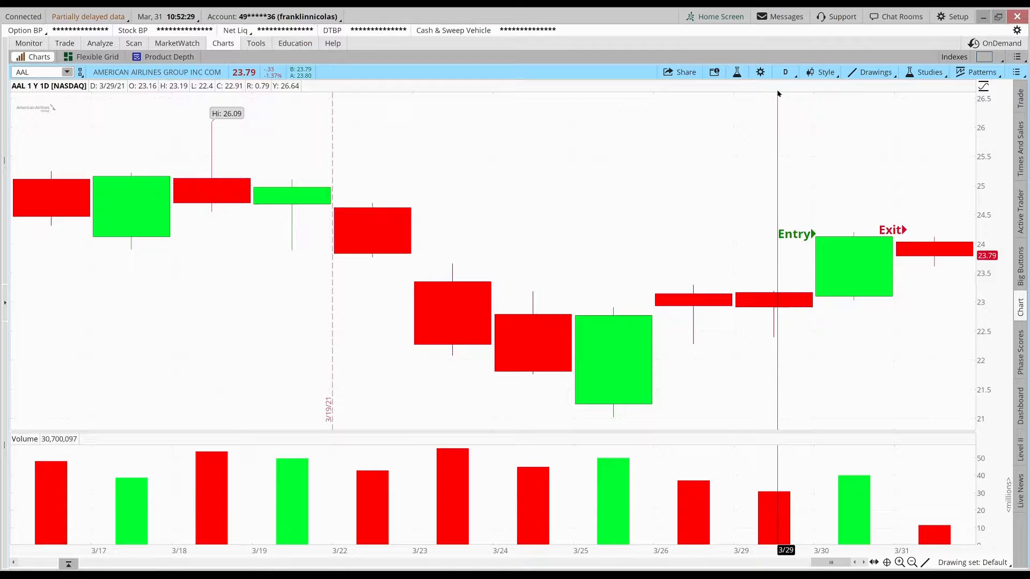
Bring up the chart timeframe list to change the AAL aggregation.
click(784, 73)
Show AAL as a 1 D : 1 m chart zoomed to 3/30 afternoon through 3/31 morning.
click(740, 119)
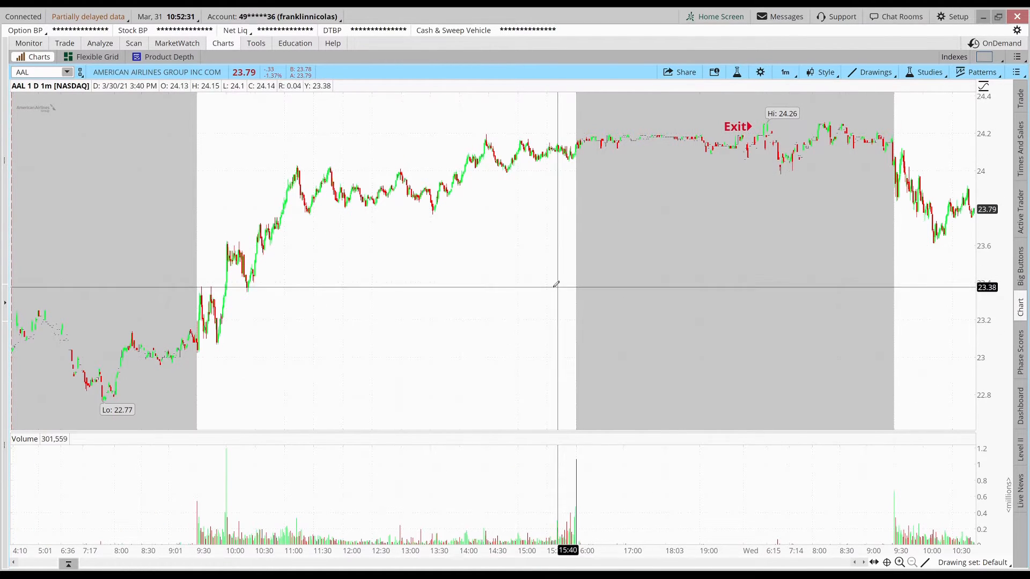
drag(807, 267, 893, 268)
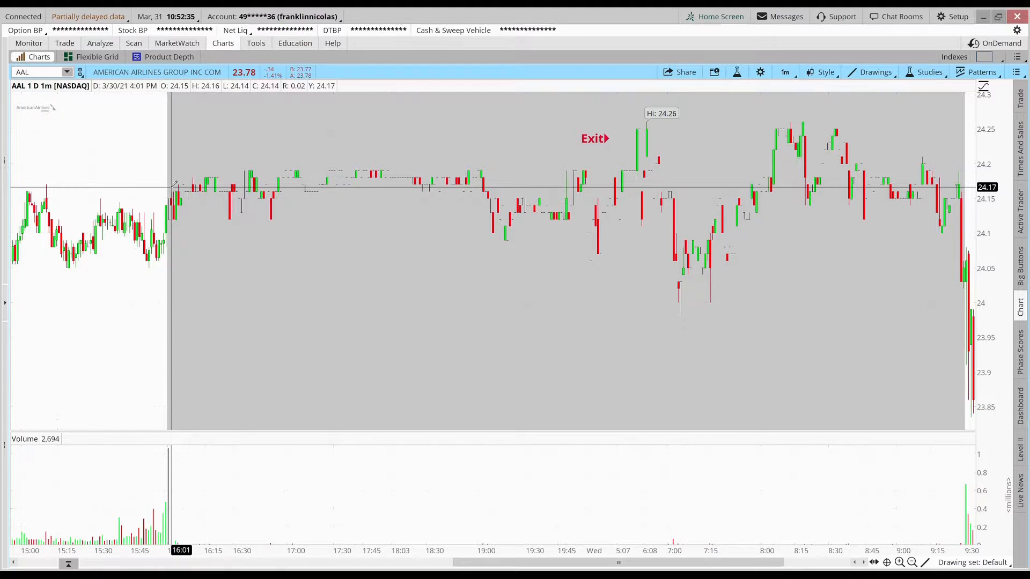
Draw a trendline from the 3/30 close to the 3/31 high near 24.26.
mouse_move(172, 187)
mouse_down()
mouse_move(791, 123)
mouse_move(795, 146)
mouse_move(787, 137)
mouse_up()
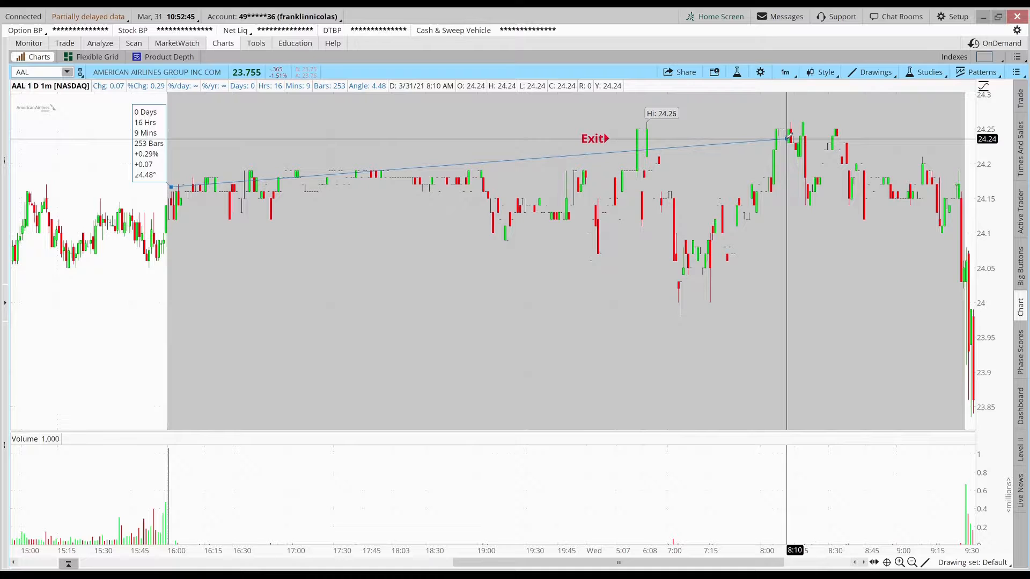
drag(788, 137, 788, 138)
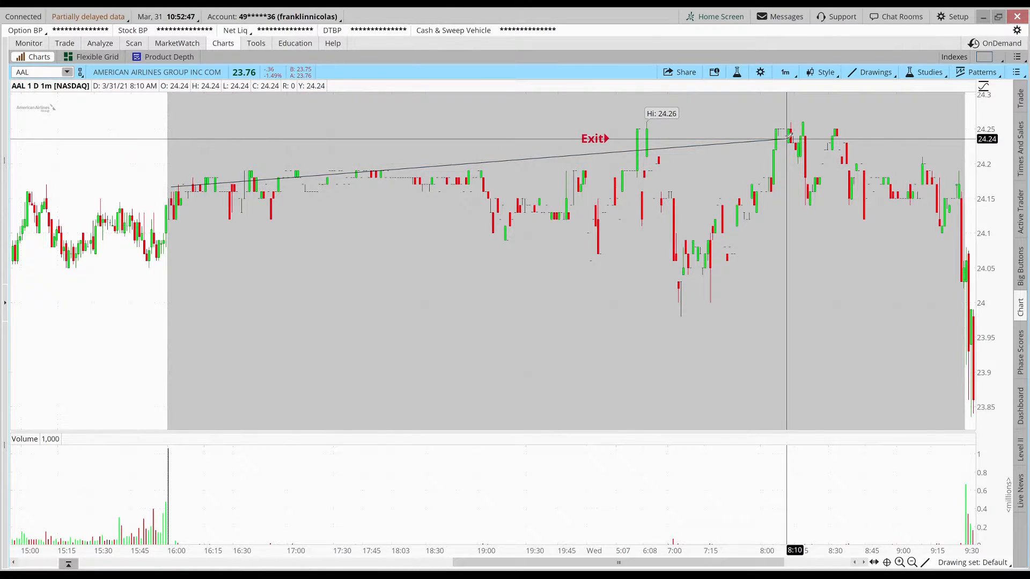
right_click(788, 137)
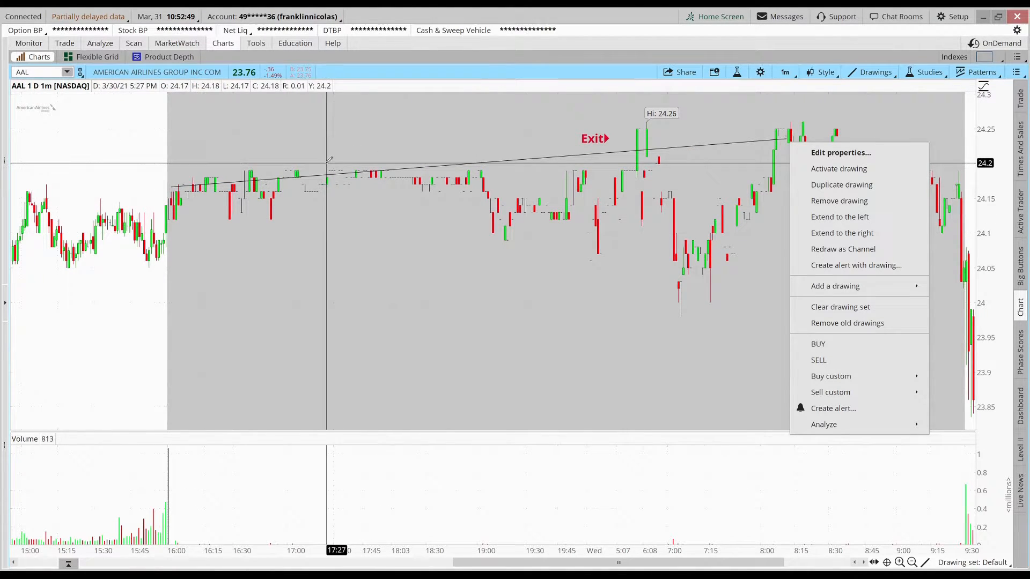
Check today's filled AAL sell orders under Monitor, then remove the trendline from the chart.
click(29, 43)
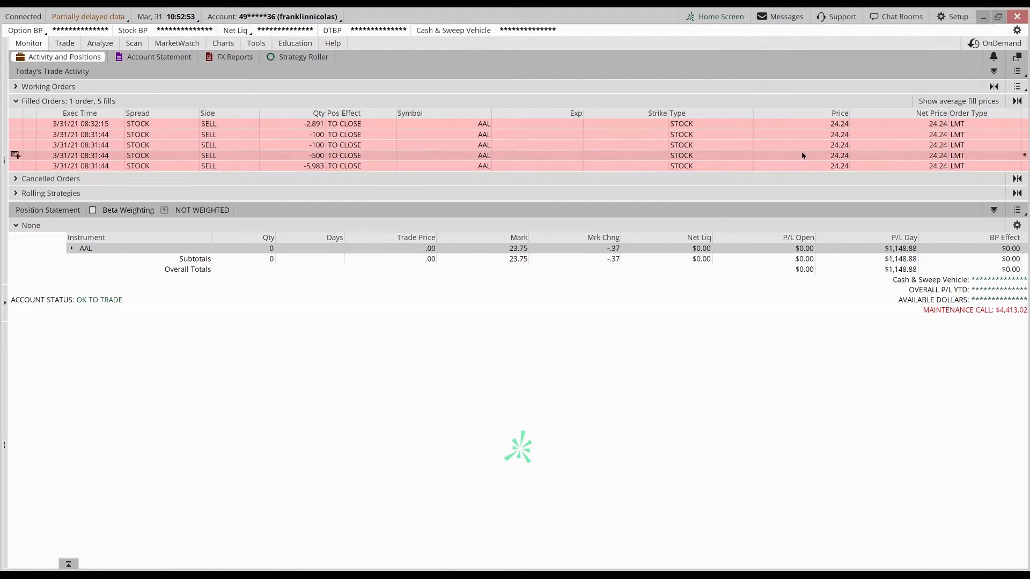
mouse_move(515, 155)
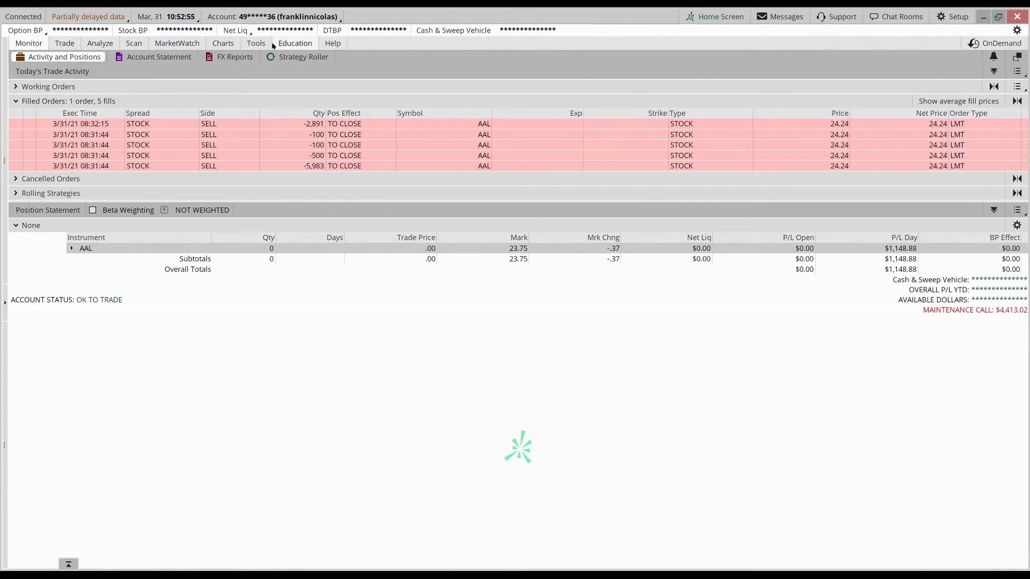
click(223, 42)
right_click(757, 146)
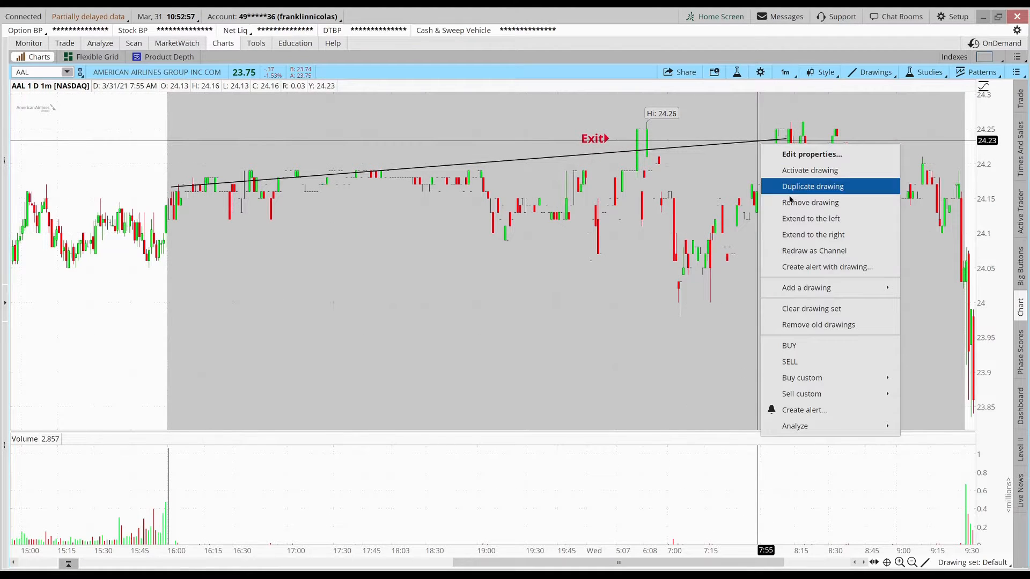
click(805, 193)
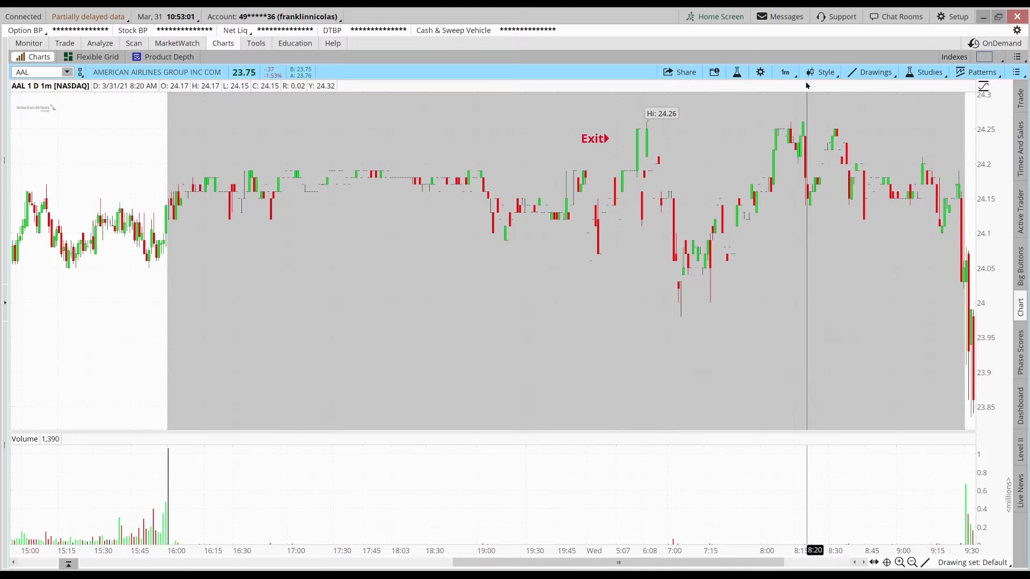
Switch AAL back to the 1 Y : 1 D chart narrowed to 3/11 through 3/31.
click(785, 72)
click(772, 205)
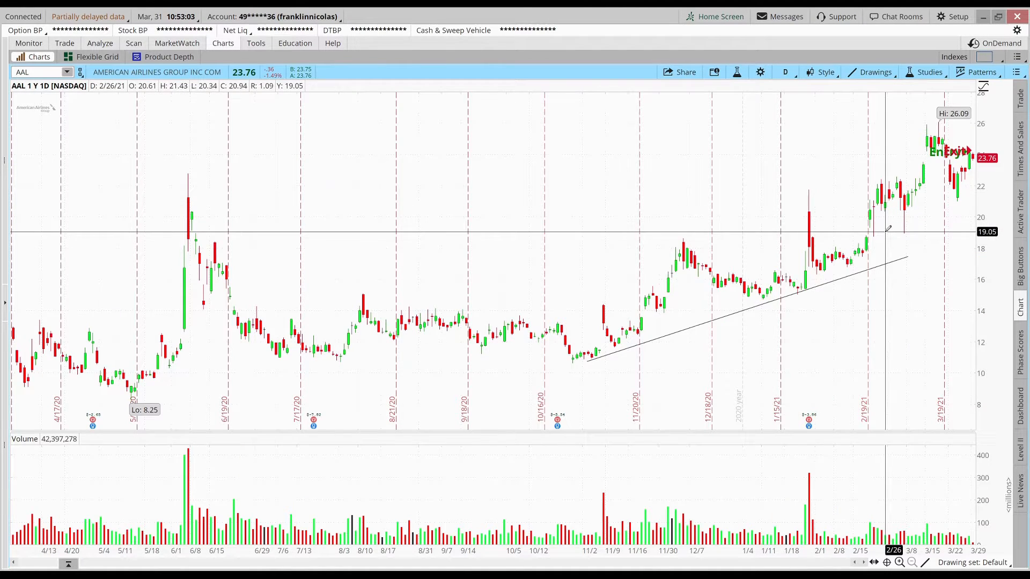
drag(809, 241, 974, 241)
drag(362, 331, 653, 330)
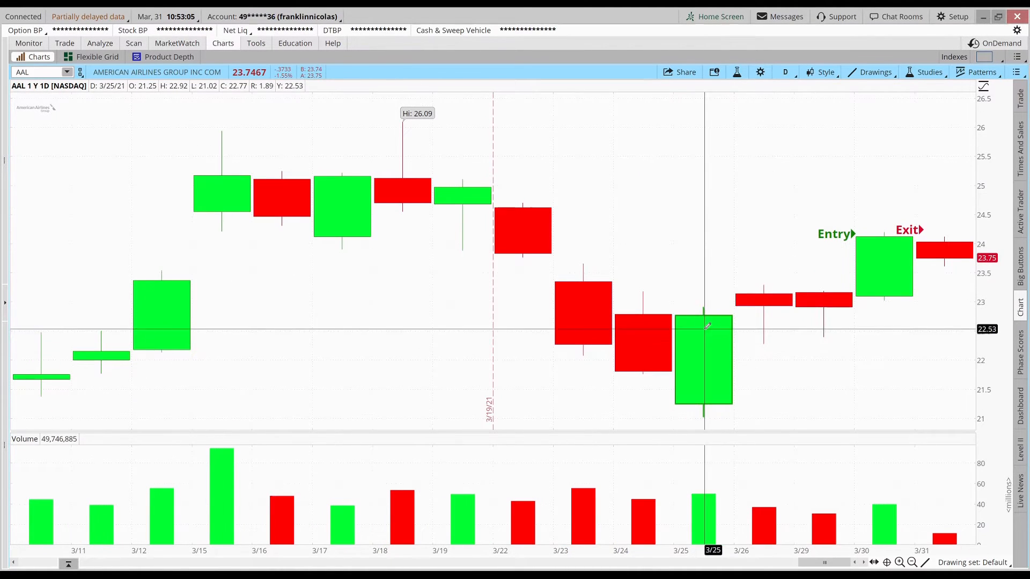
Start a trendline from the 3/25 candle and cancel it unfinished.
click(700, 318)
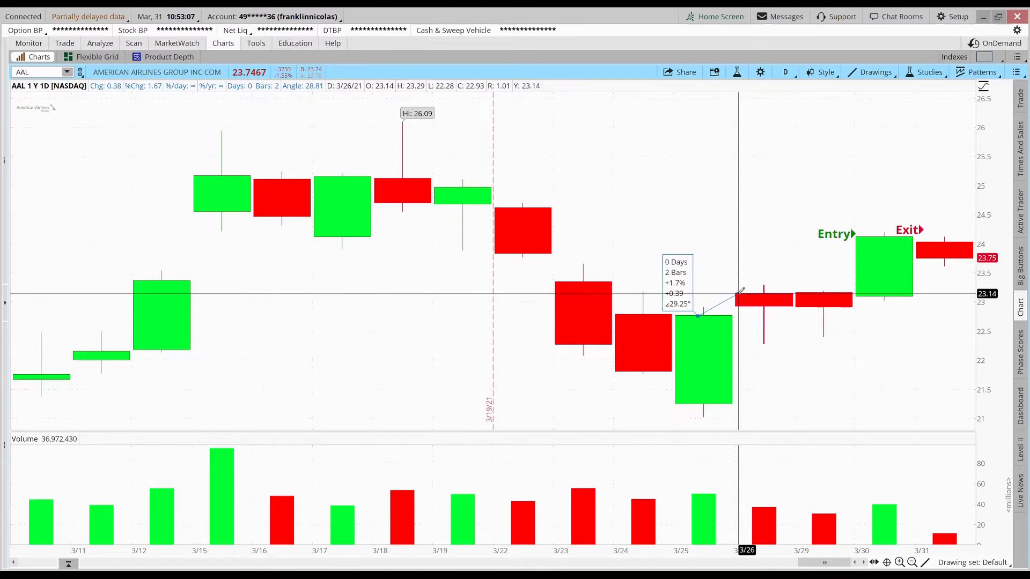
right_click(744, 289)
key(Escape)
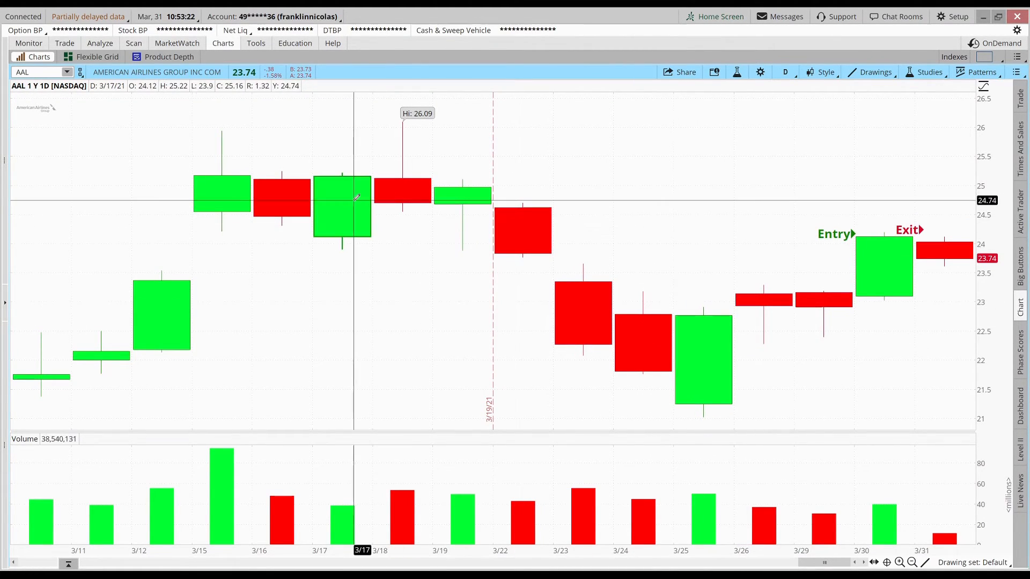
Show the MarketWatch heat map with tiles for MSFT, AAPL, AMZN, TSLA and others.
click(178, 42)
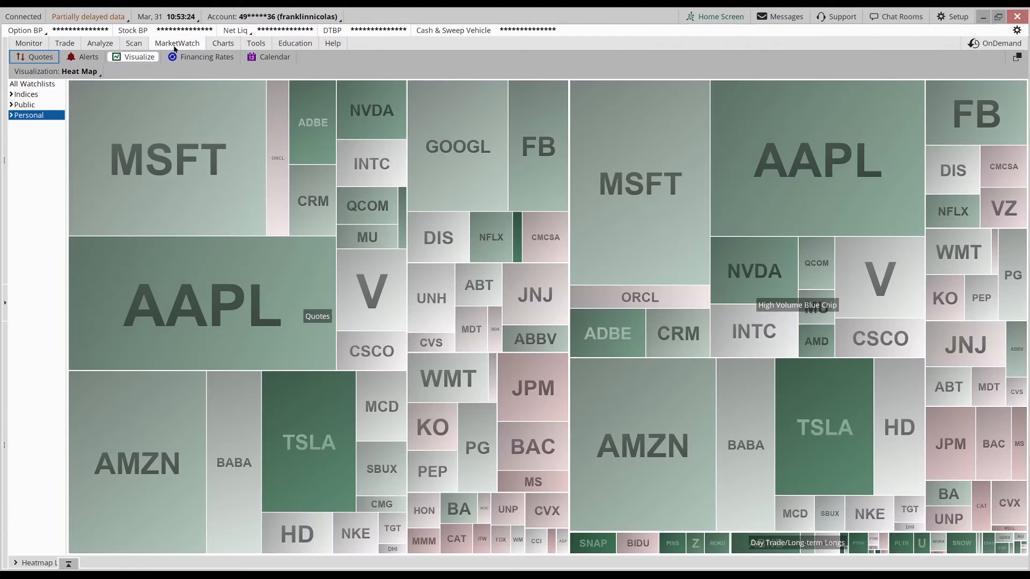